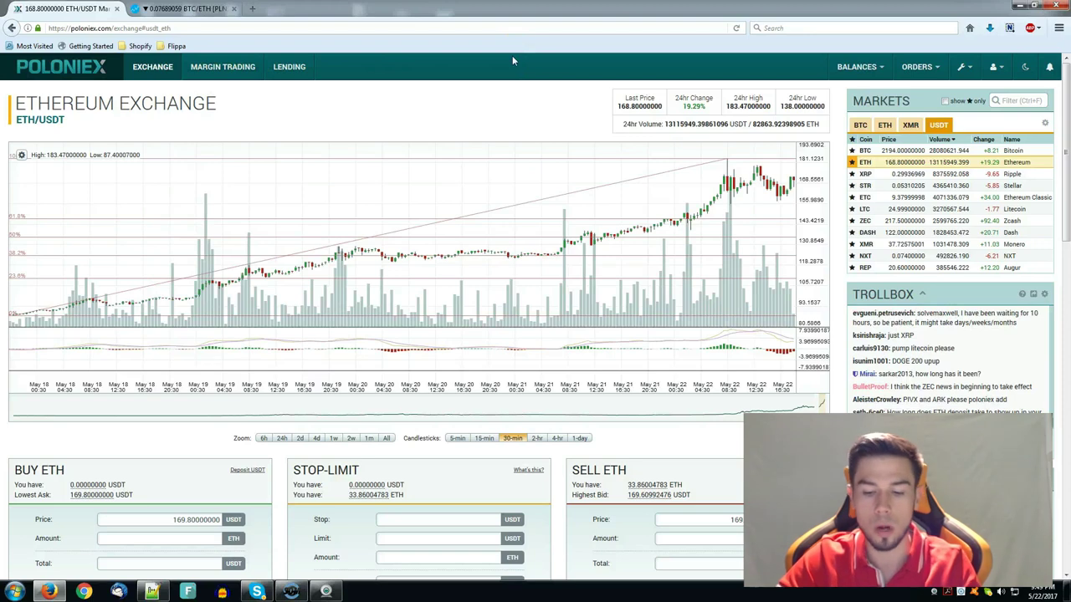
# Switch from Poloniex to the Coinigy BTC/ETH 15-minute chart tab
pyautogui.click(184, 9)
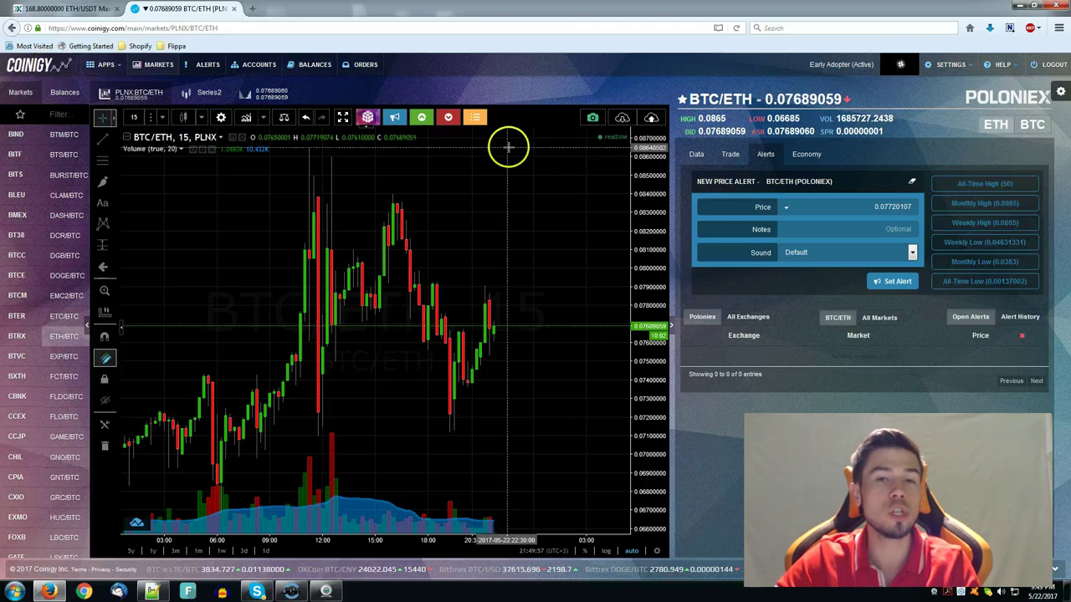
# Select the freehand brush tool from the chart's left drawing toolbar
pyautogui.click(98, 138)
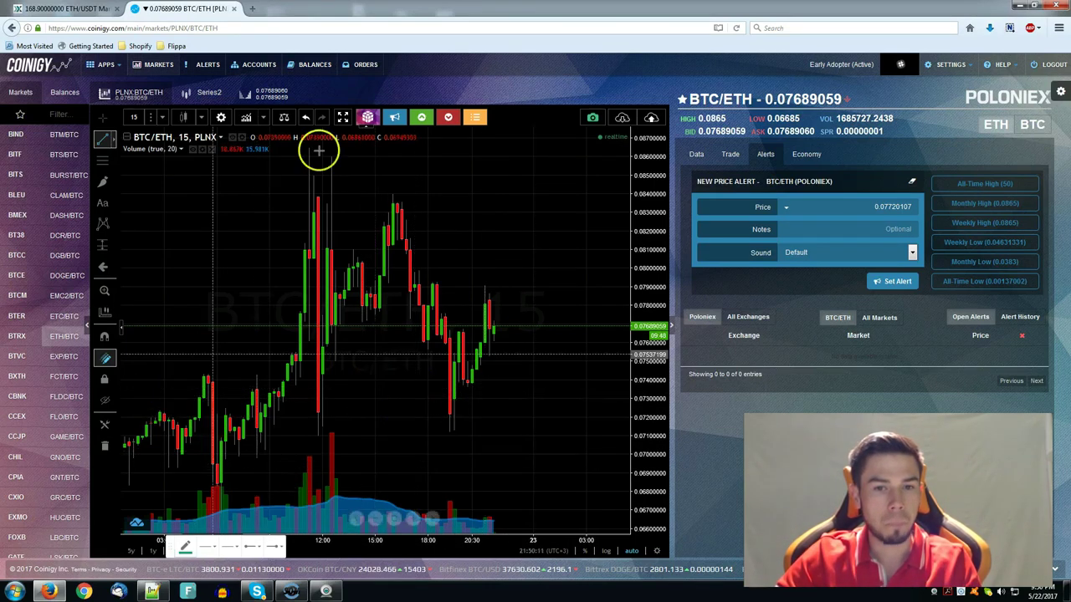
pyautogui.click(107, 183)
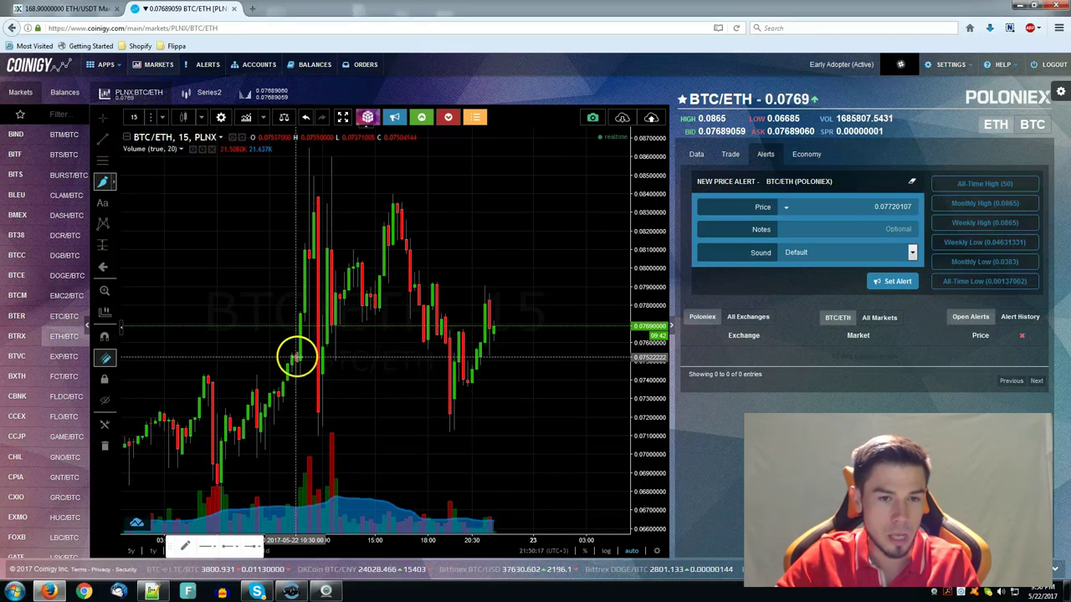
# Draw a large white loop around the tall volatile candles mid-chart
pyautogui.moveTo(297, 358)
pyautogui.mouseDown()
pyautogui.moveTo(466, 456)
pyautogui.moveTo(297, 149)
pyautogui.moveTo(295, 360)
pyautogui.mouseUp()
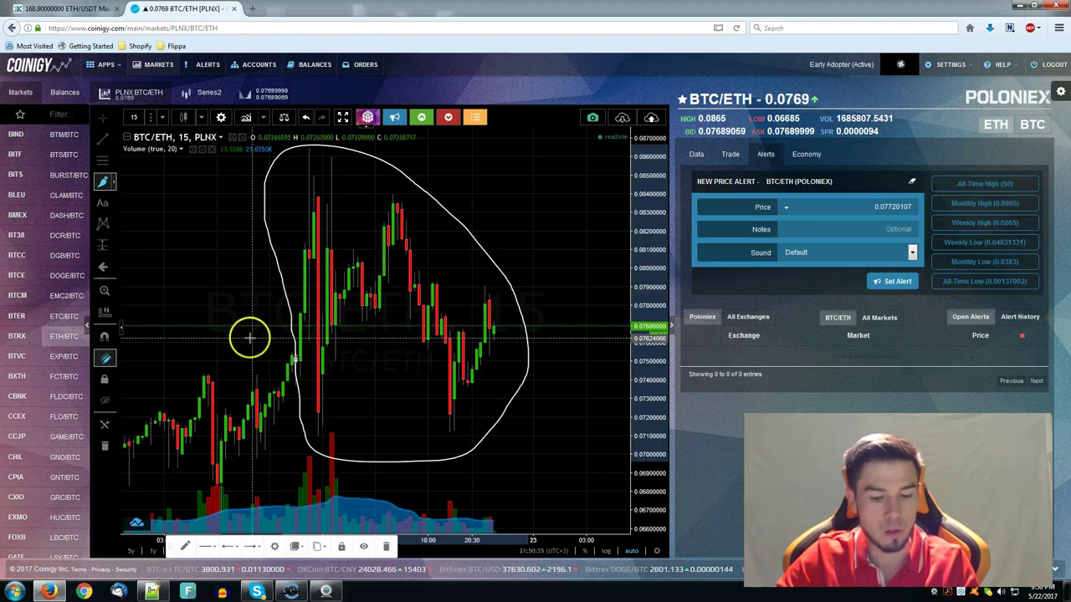
# Draw a support line joining the two lowest wicks, then start a winding freehand stroke
pyautogui.click(104, 137)
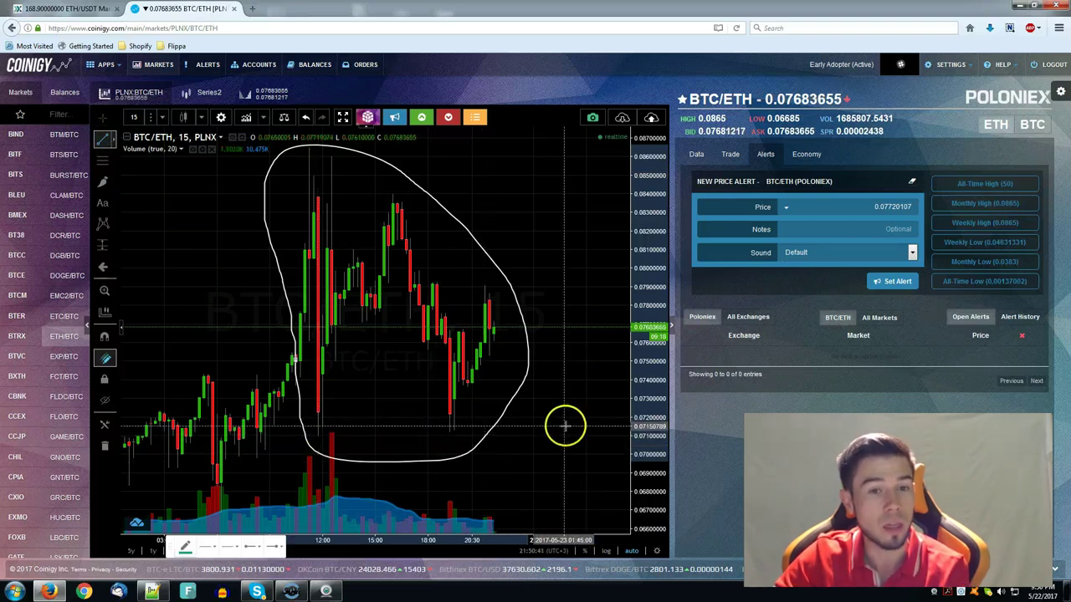
pyautogui.click(318, 435)
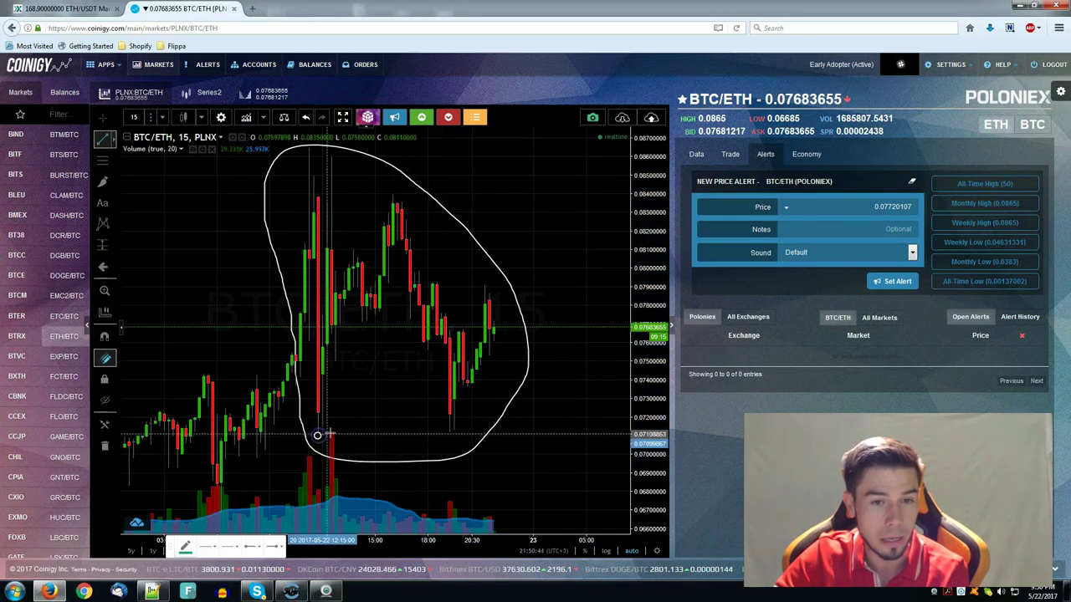
pyautogui.click(451, 430)
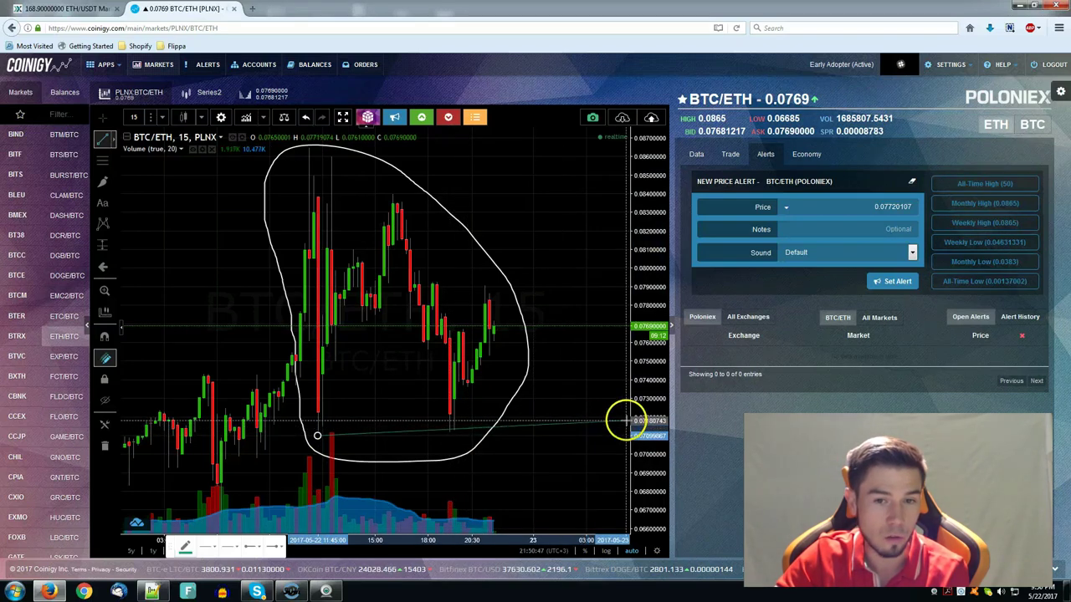
pyautogui.click(449, 431)
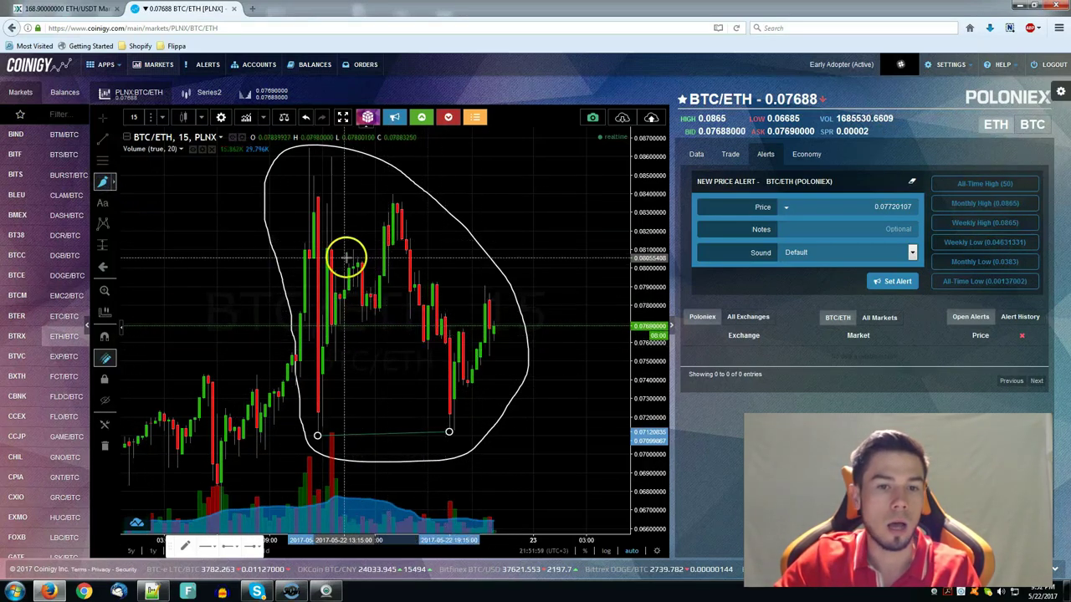
pyautogui.moveTo(321, 227)
pyautogui.mouseDown()
pyautogui.moveTo(333, 217)
pyautogui.moveTo(554, 368)
pyautogui.mouseUp()
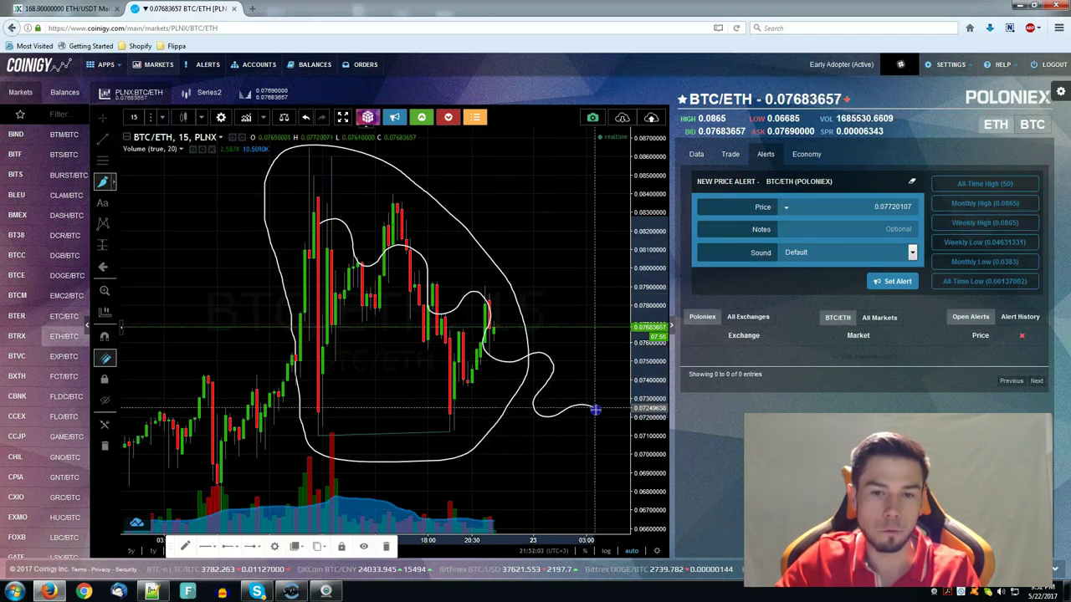
# Extend the winding line to the lower right and circle a candle by the top-left spike
pyautogui.moveTo(554, 368); pyautogui.dragTo(608, 483)
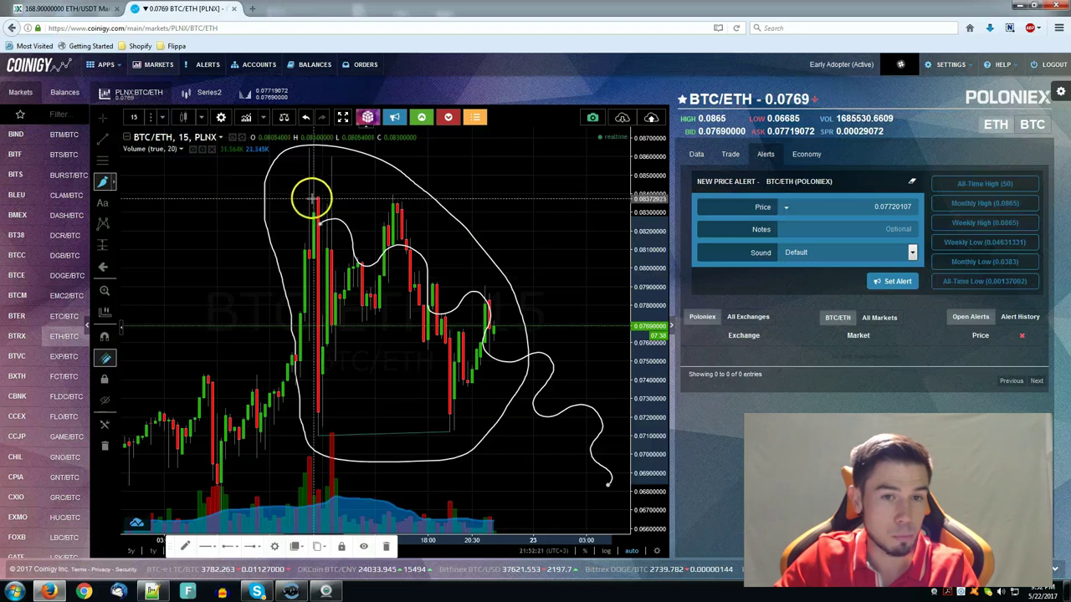
pyautogui.moveTo(319, 225); pyautogui.dragTo(351, 244)
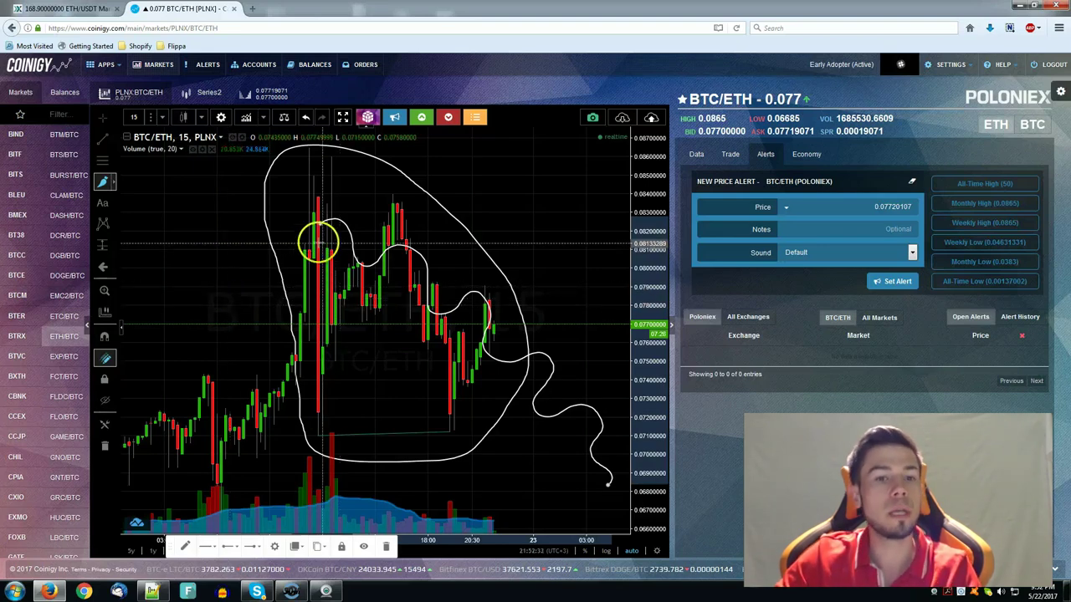
pyautogui.moveTo(333, 247); pyautogui.dragTo(356, 269)
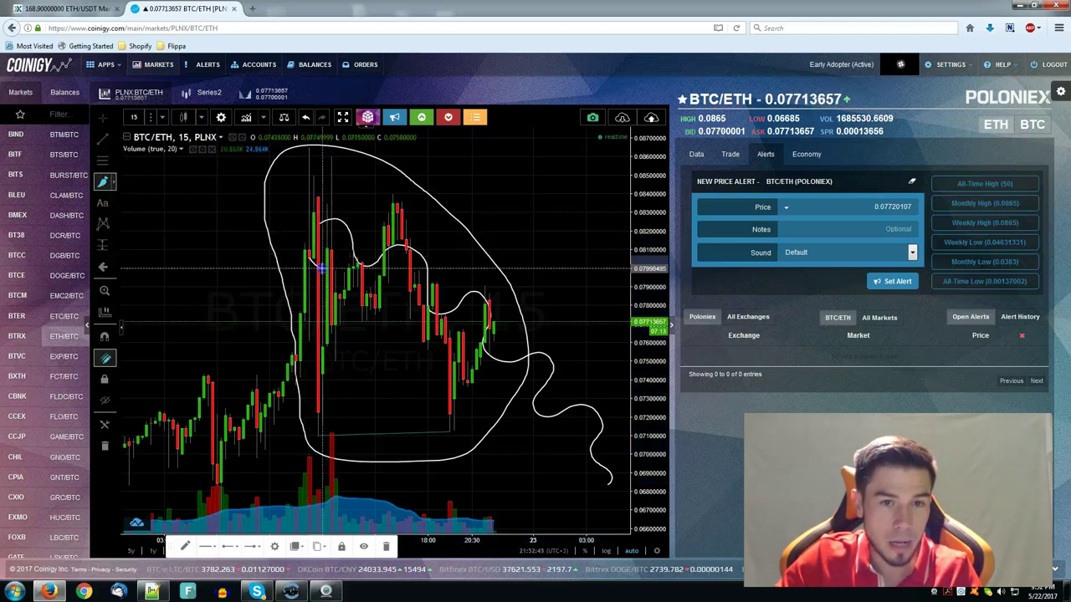
pyautogui.moveTo(326, 245); pyautogui.dragTo(327, 246)
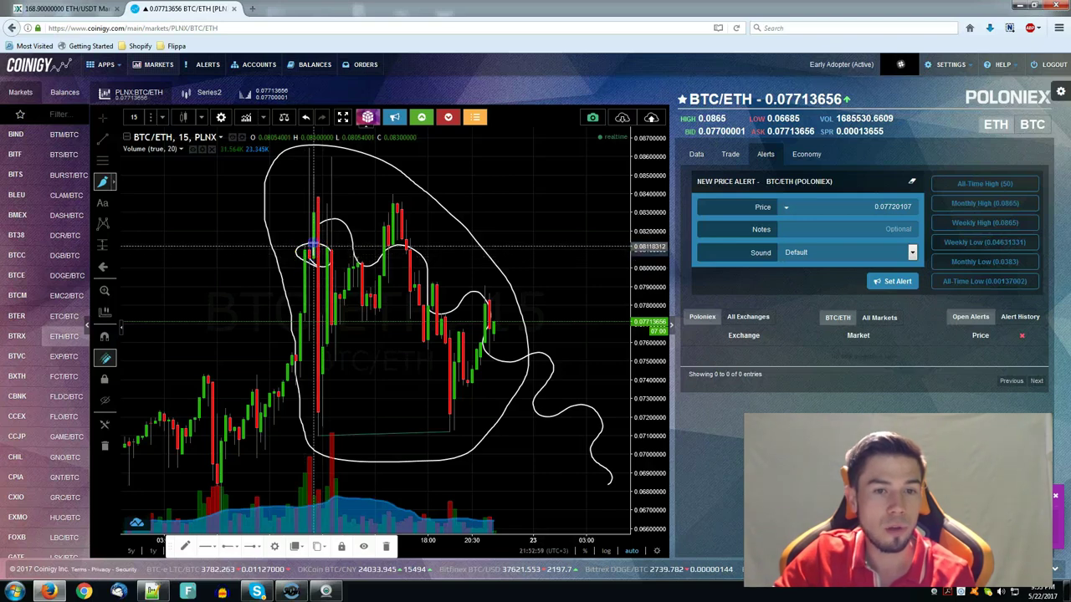
pyautogui.moveTo(312, 254); pyautogui.dragTo(313, 254)
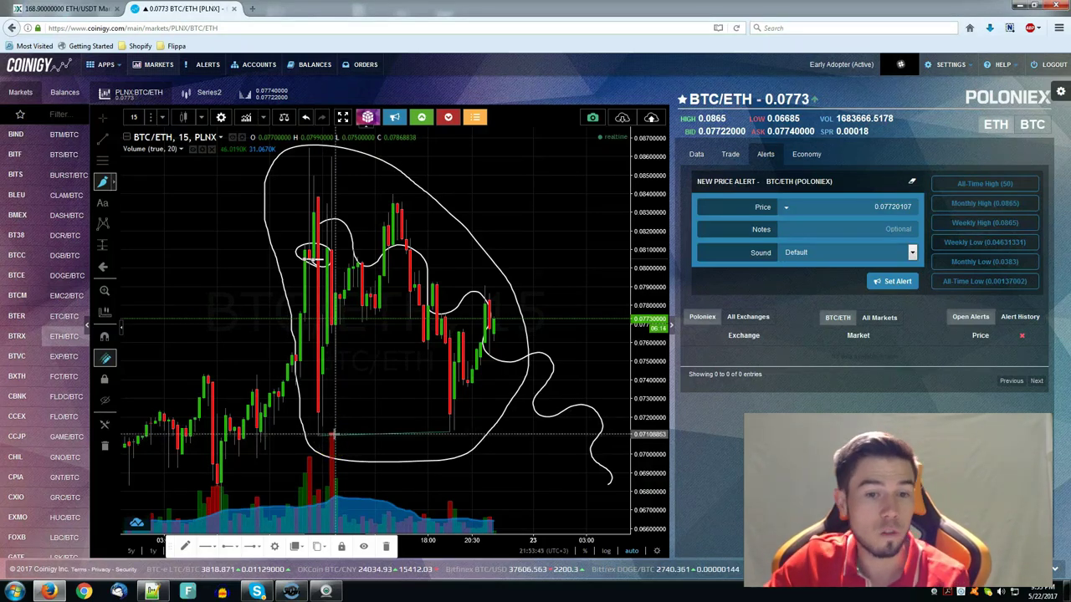
pyautogui.click(102, 182)
# Circle the long bottom-left low wick and the bottom-right support lows with freehand loops
pyautogui.moveTo(331, 434); pyautogui.dragTo(329, 435)
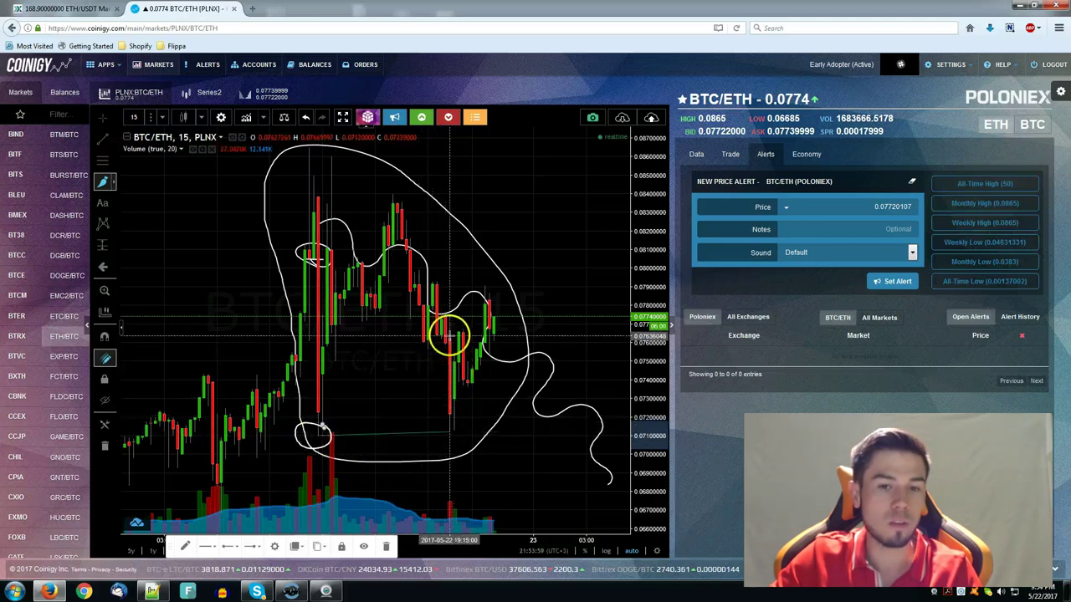
pyautogui.hotkey('ctrl', 'z')
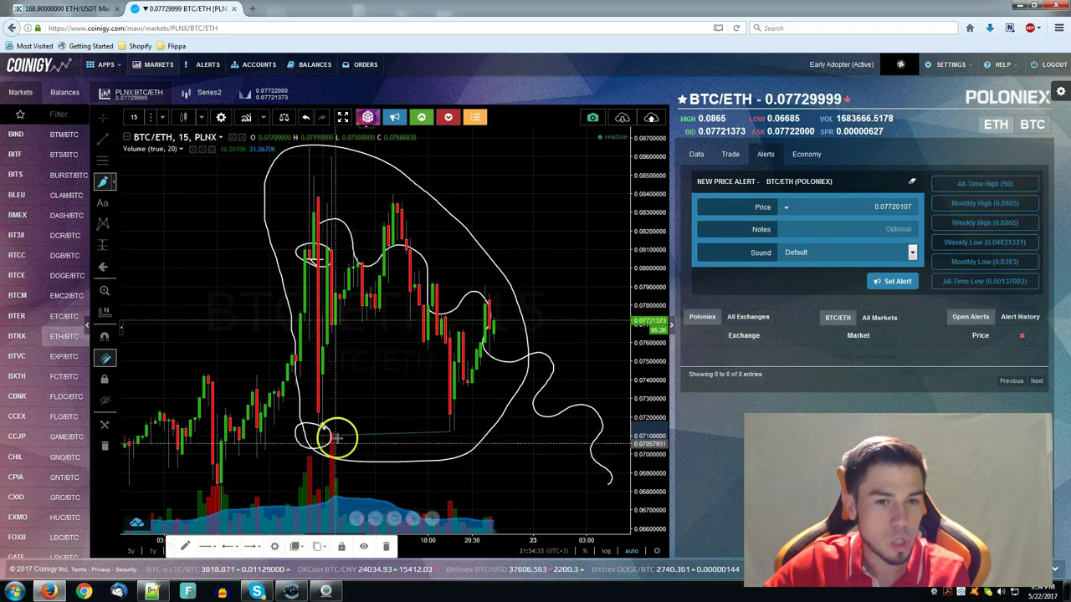
pyautogui.moveTo(289, 456); pyautogui.dragTo(331, 444)
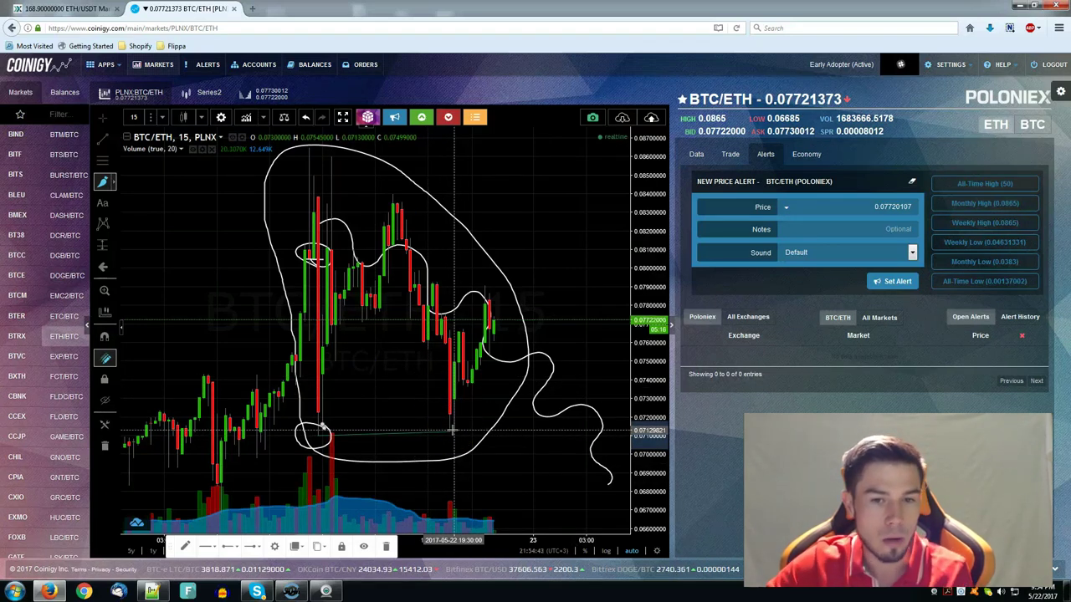
pyautogui.moveTo(452, 430); pyautogui.dragTo(441, 419)
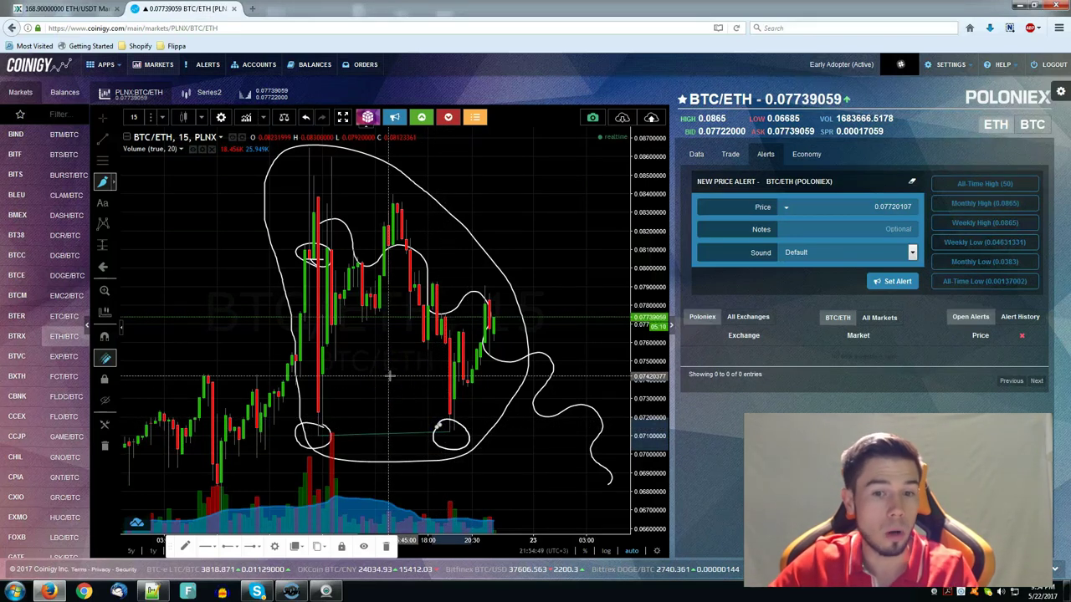
pyautogui.click(452, 431)
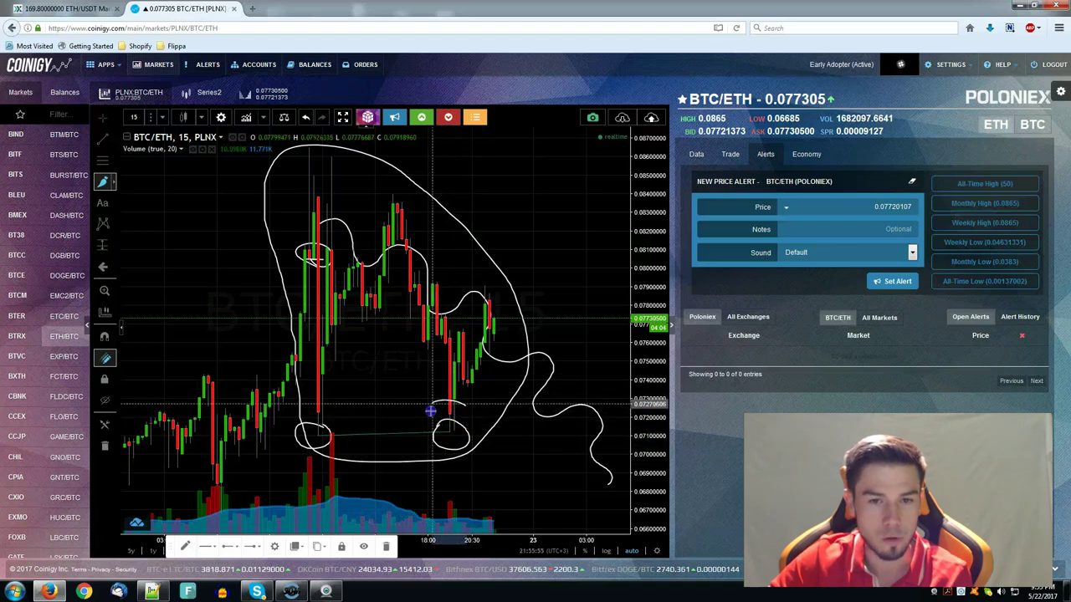
pyautogui.moveTo(465, 400); pyautogui.dragTo(467, 402)
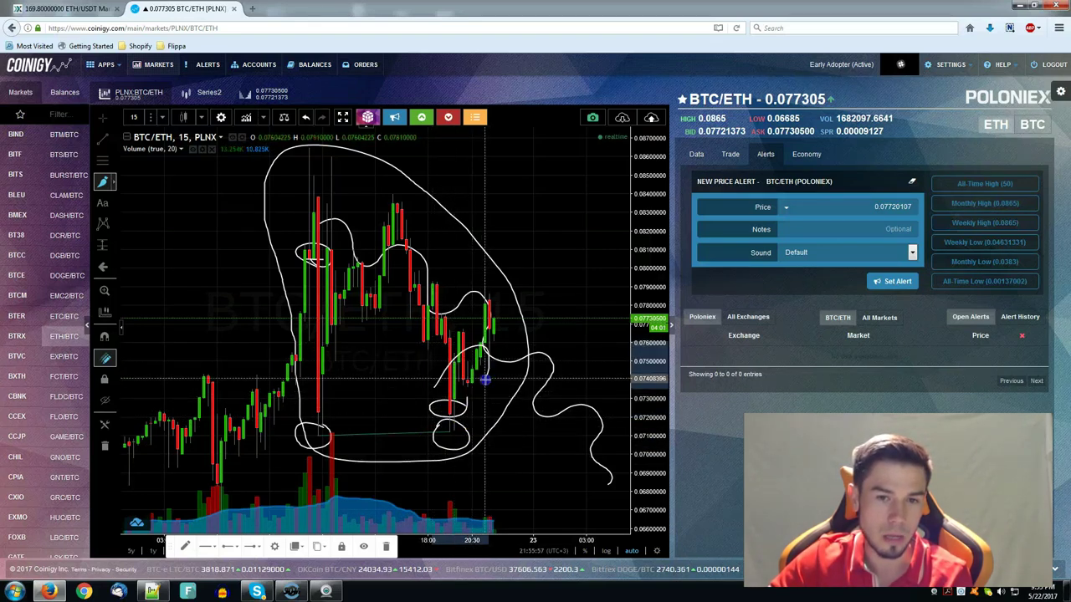
# Draw a white wavy line trailing from the recent candles toward the right
pyautogui.moveTo(487, 351); pyautogui.dragTo(433, 389)
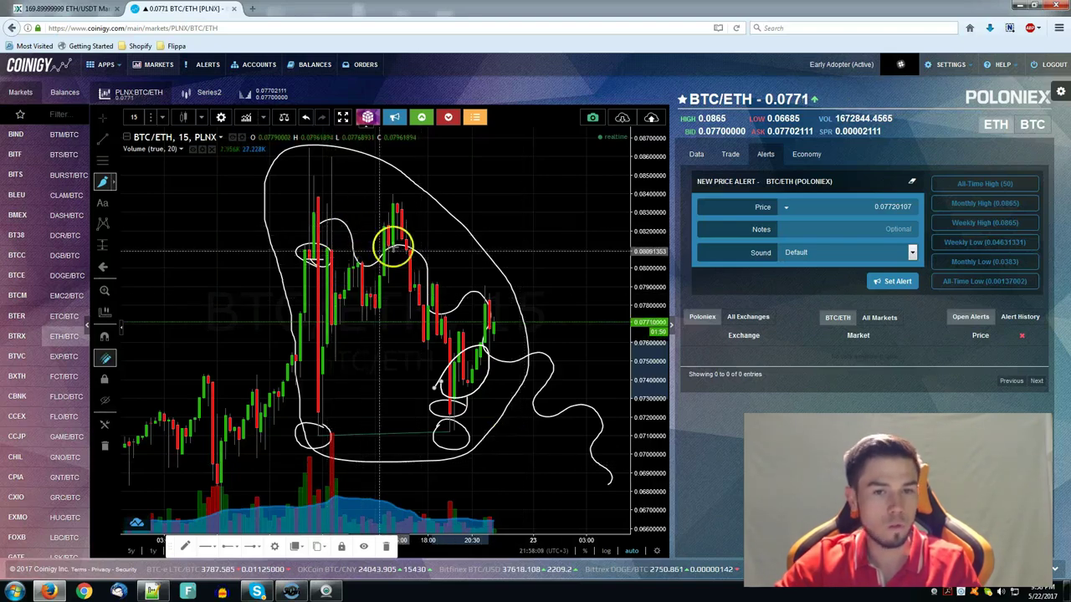
# Select and delete the long wavy freehand line to the right of the candles
pyautogui.moveTo(456, 318); pyautogui.dragTo(493, 305)
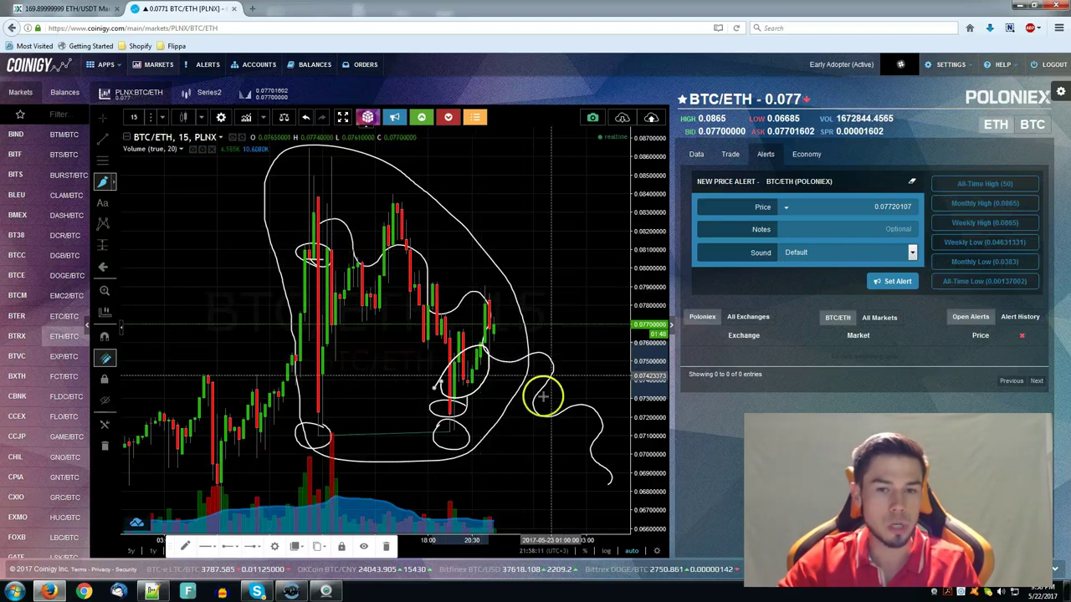
pyautogui.click(104, 117)
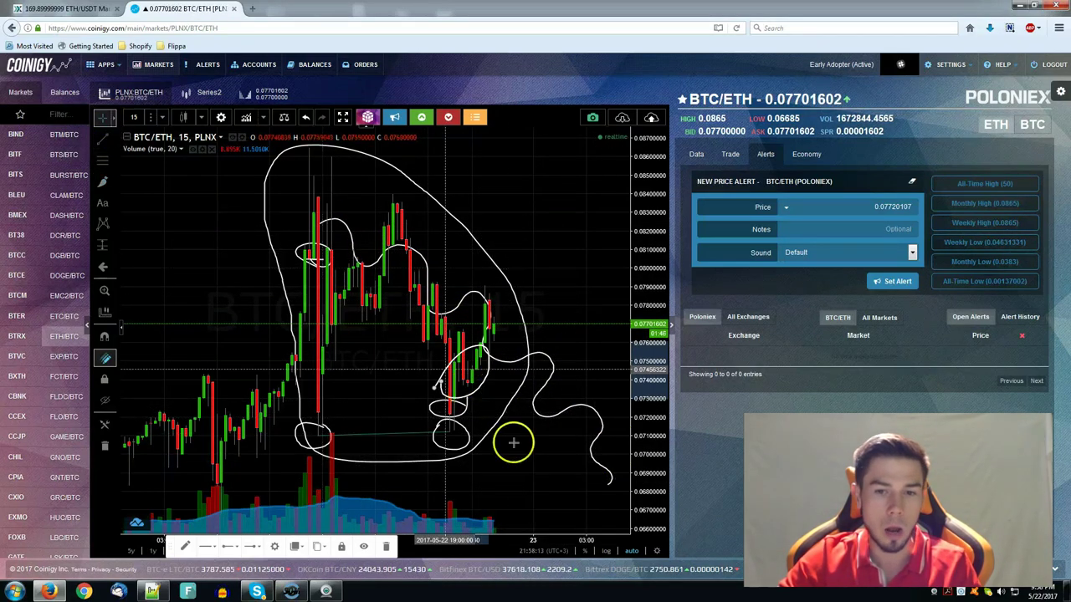
pyautogui.click(610, 485)
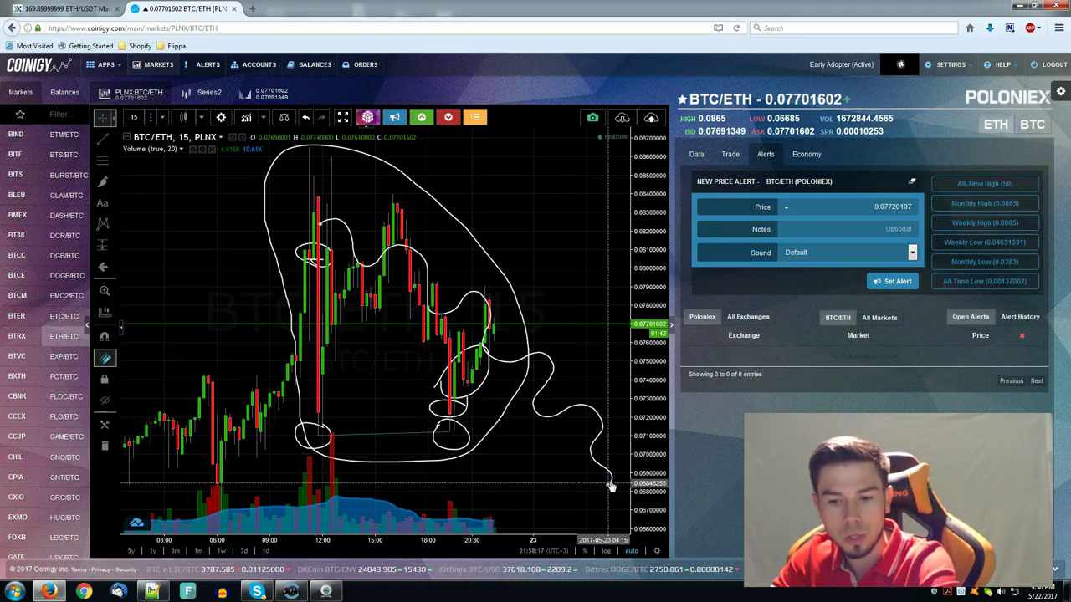
pyautogui.press('Delete')
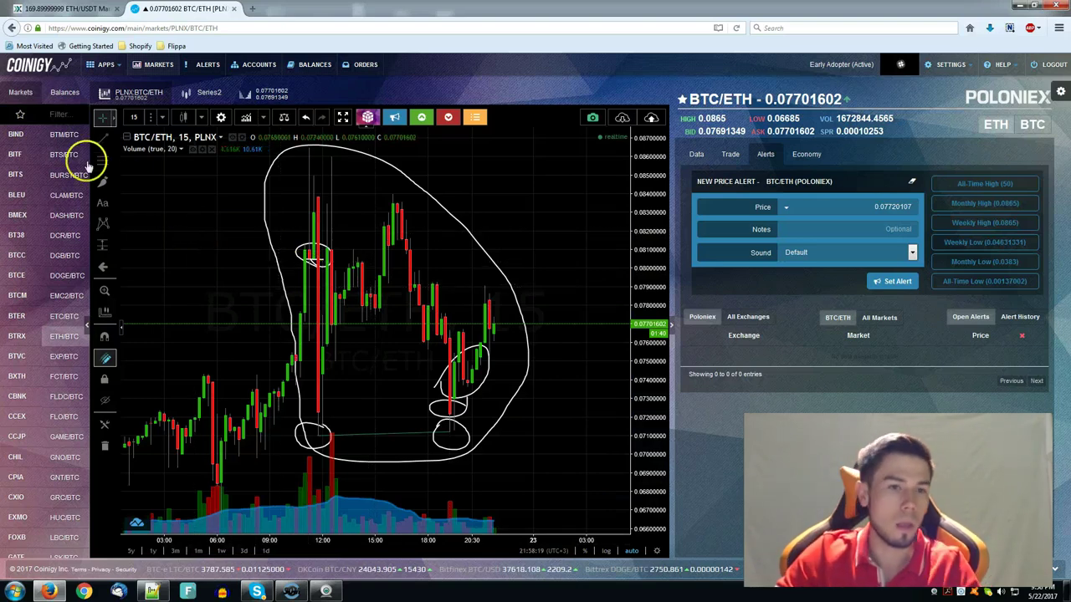
pyautogui.click(104, 138)
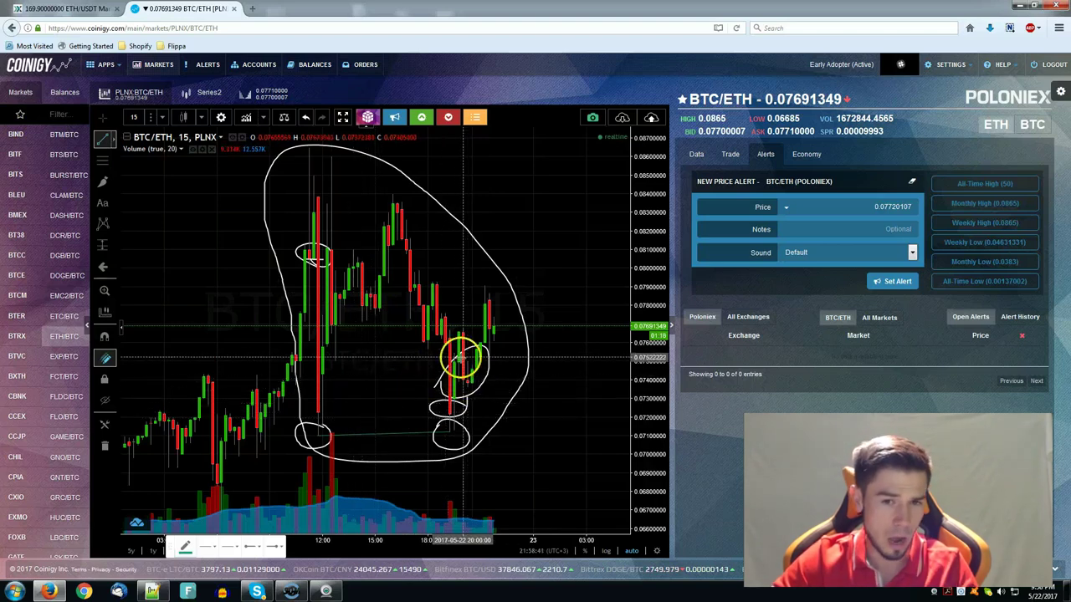
# Draw a narrow white loop around the recent candles, undoing the extra circle
pyautogui.click(103, 182)
pyautogui.moveTo(427, 433); pyautogui.dragTo(439, 435)
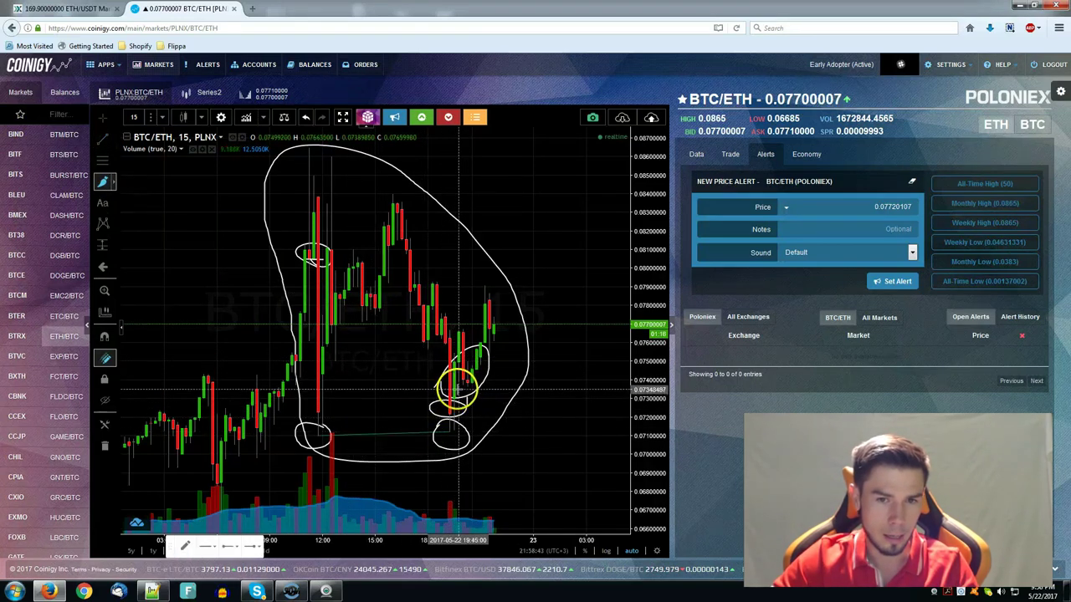
pyautogui.moveTo(475, 387); pyautogui.dragTo(462, 389)
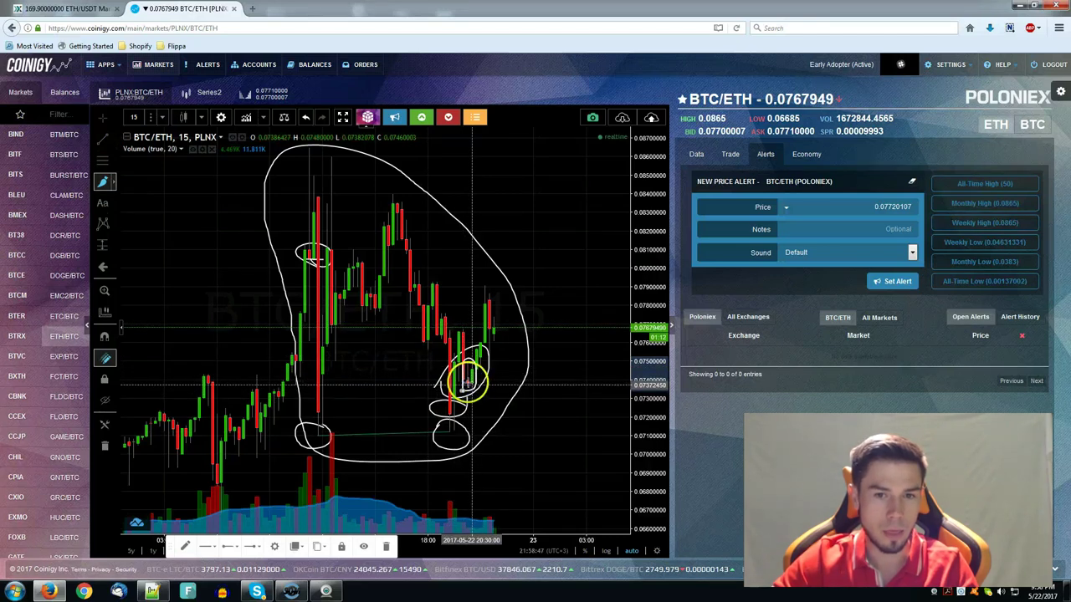
pyautogui.moveTo(481, 376)
pyautogui.mouseDown()
pyautogui.moveTo(488, 386)
pyautogui.moveTo(467, 382)
pyautogui.mouseUp()
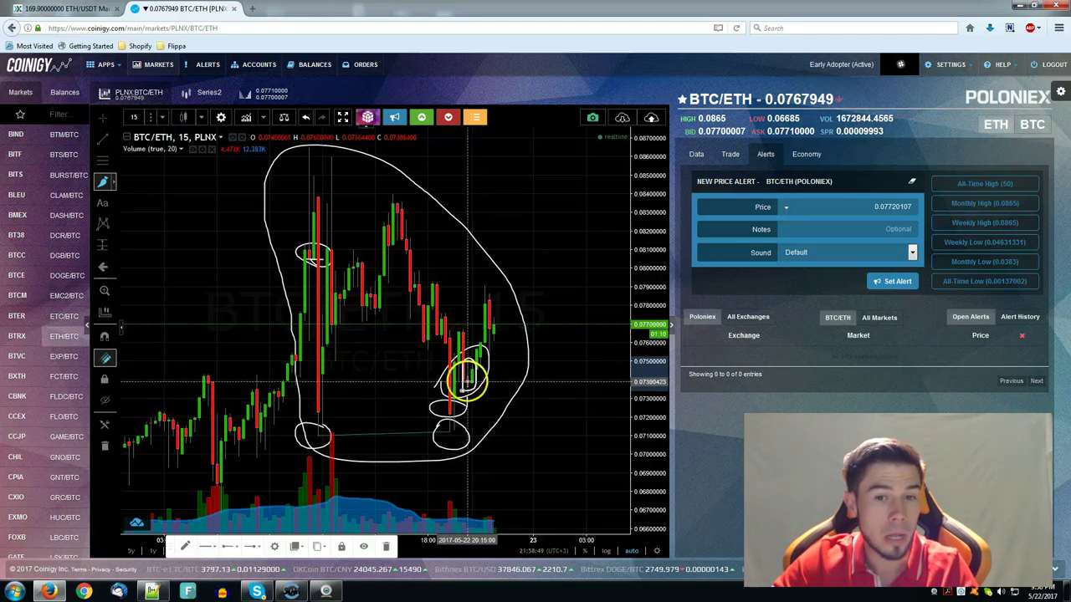
pyautogui.hotkey('ctrl', 'z')
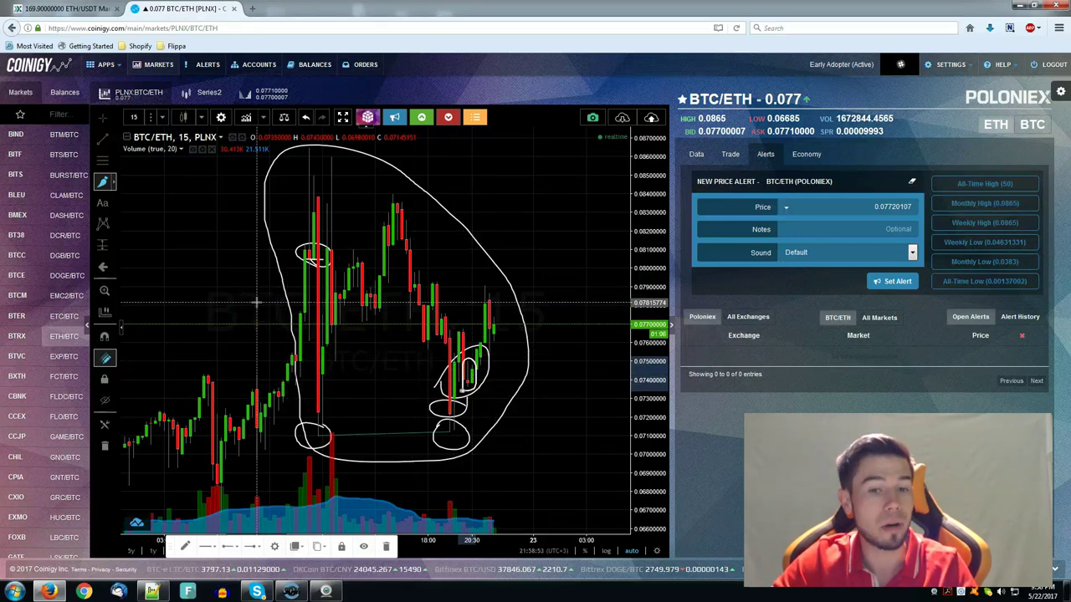
pyautogui.click(519, 335)
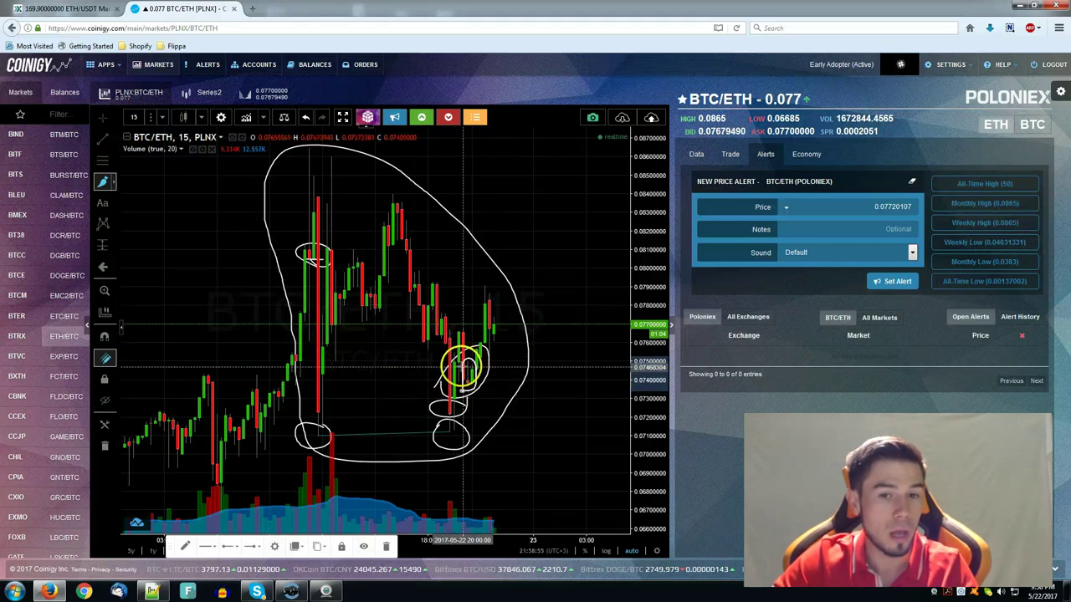
pyautogui.moveTo(443, 389); pyautogui.dragTo(467, 386)
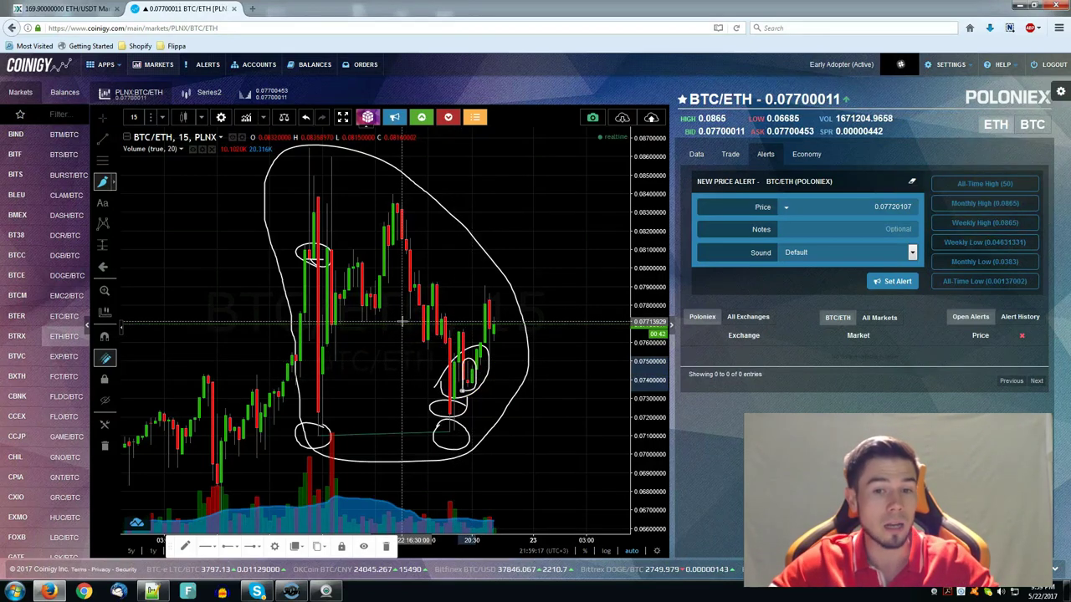
# Drag a narrow white loop around the recent candle beside the lower-right low
pyautogui.click(398, 322)
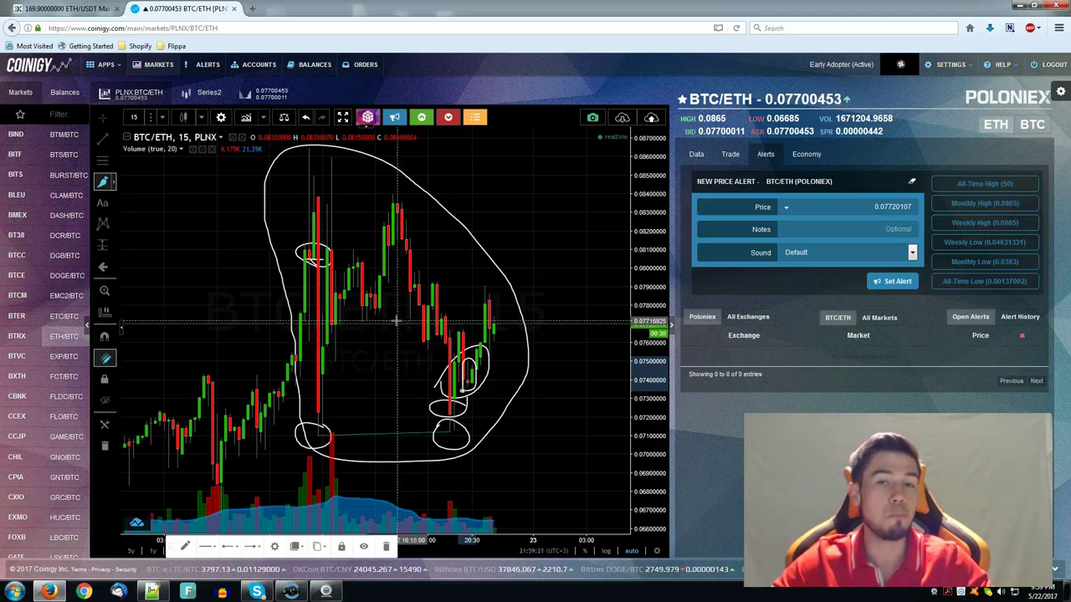
pyautogui.click(399, 322)
pyautogui.click(473, 383)
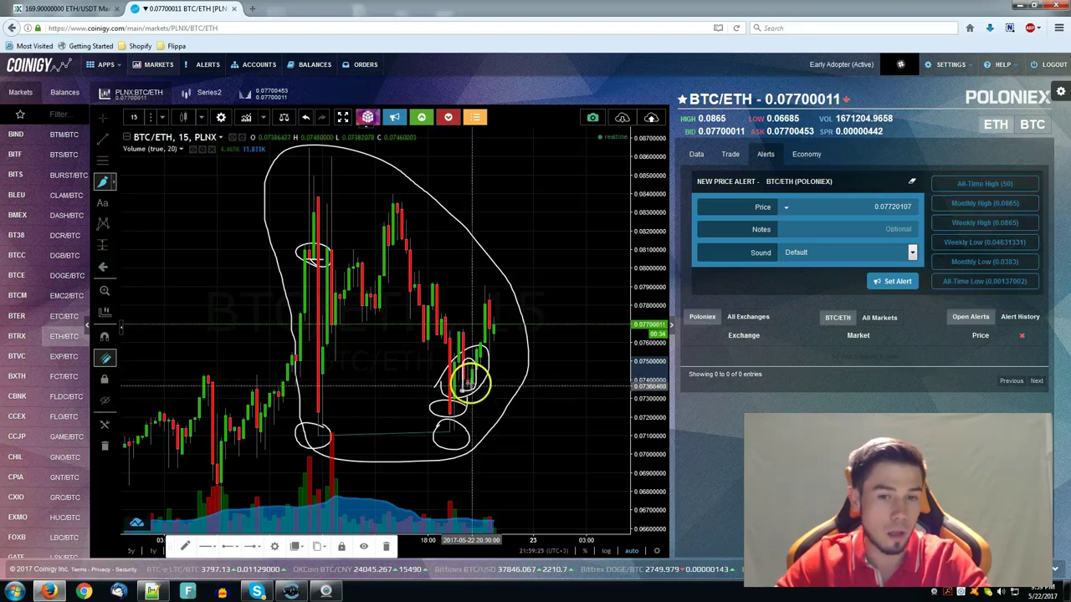
pyautogui.click(528, 354)
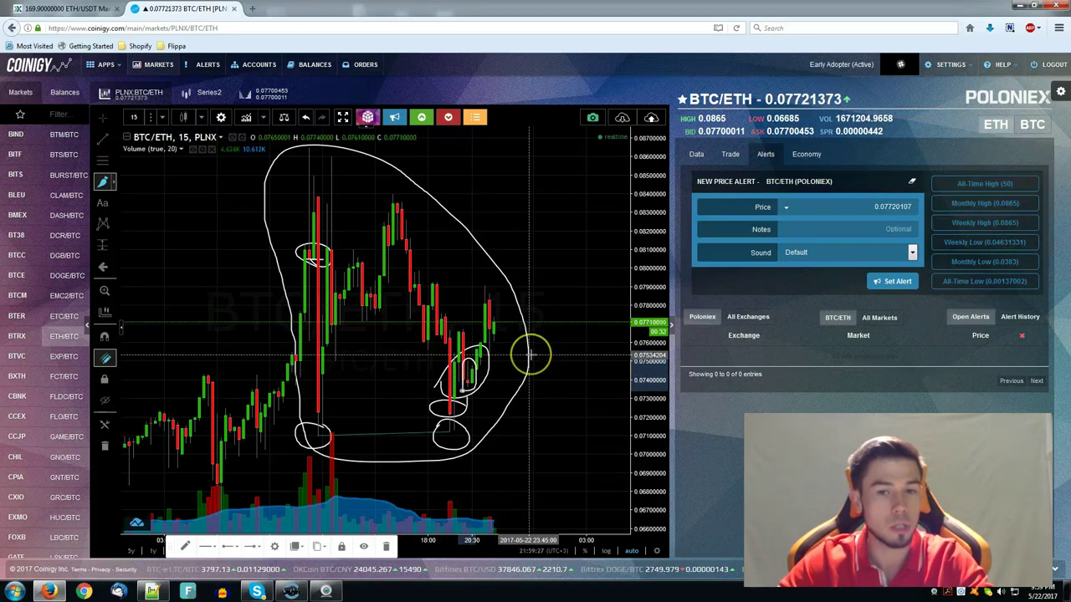
pyautogui.click(590, 411)
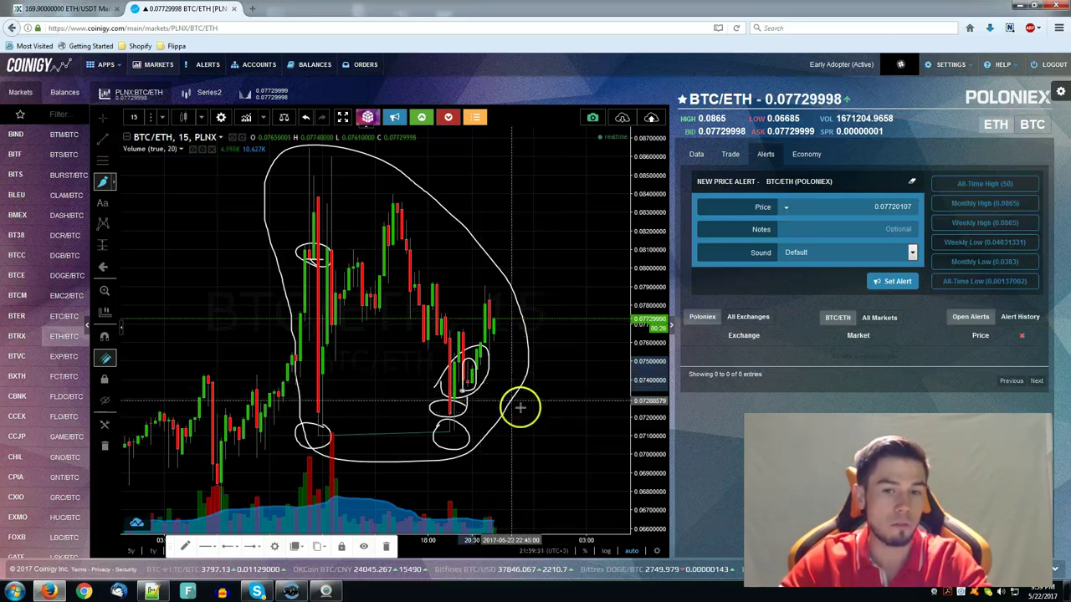
pyautogui.click(474, 361)
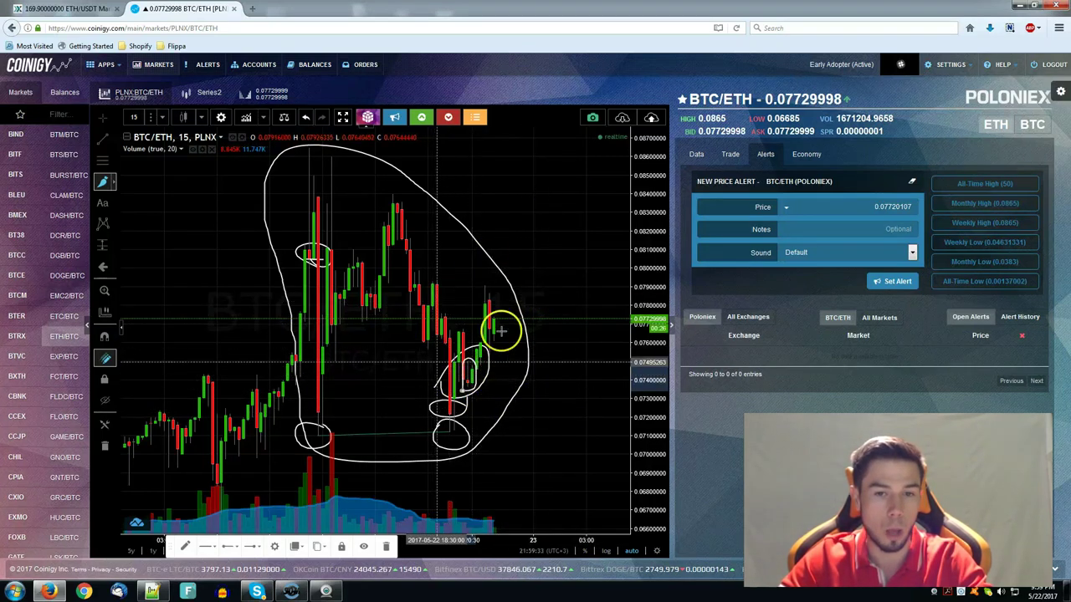
pyautogui.moveTo(464, 393); pyautogui.dragTo(473, 360)
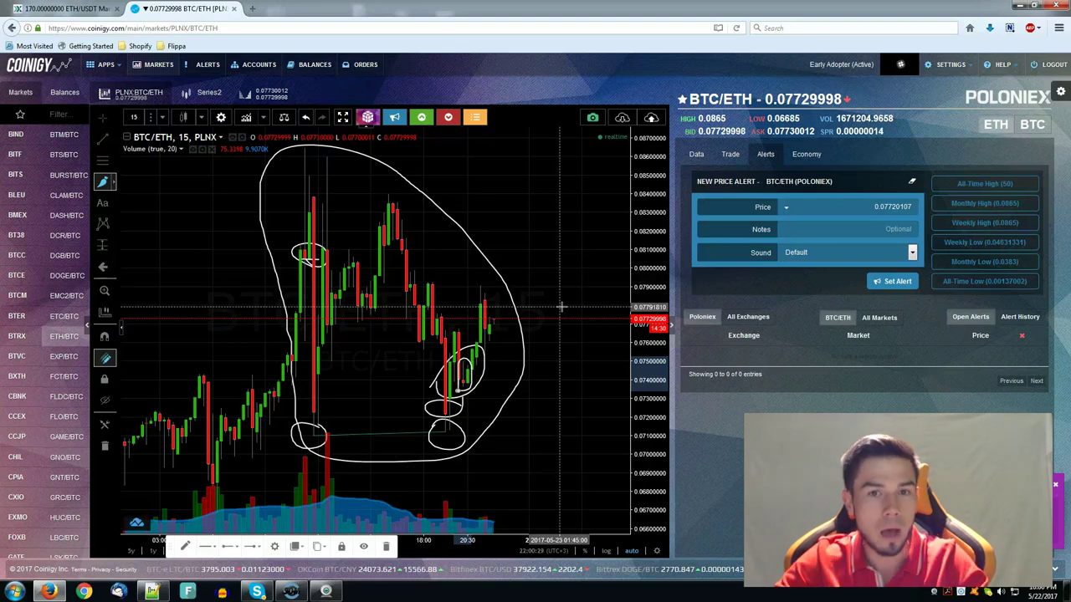
# Close the pop-up notification at the right edge, leaving the white-annotated BTC/ETH chart visible
pyautogui.click(1057, 485)
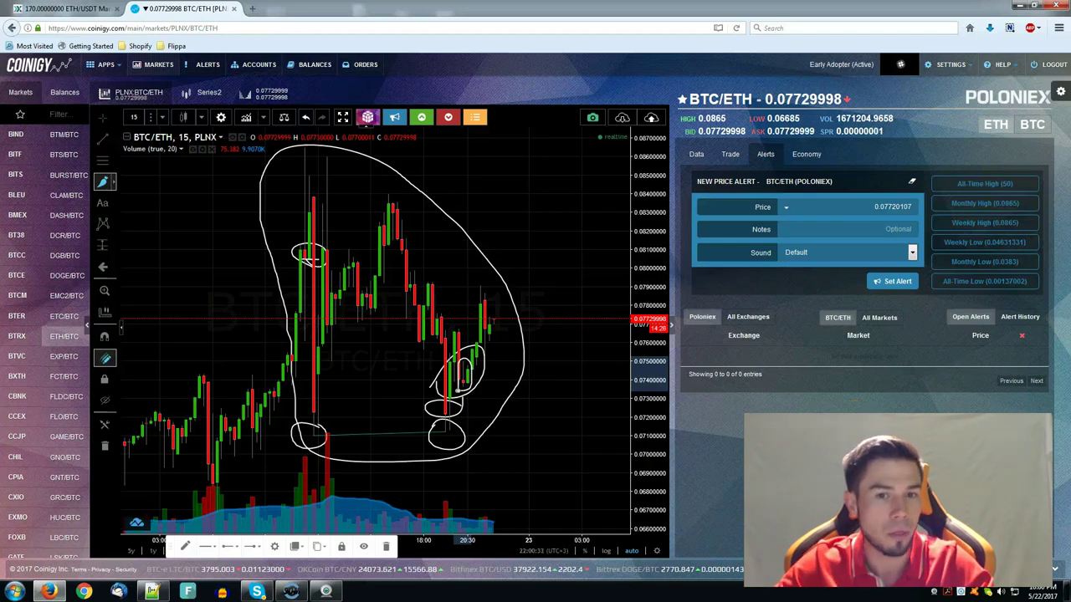